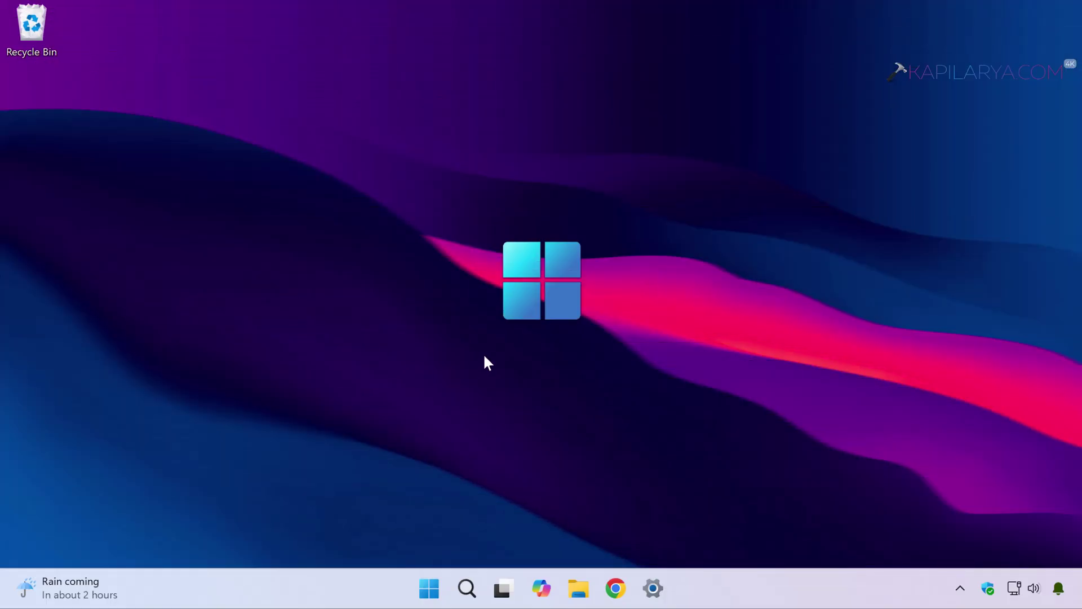
Show the Sign out option from the account name in the Start menu.
left_click(434, 592)
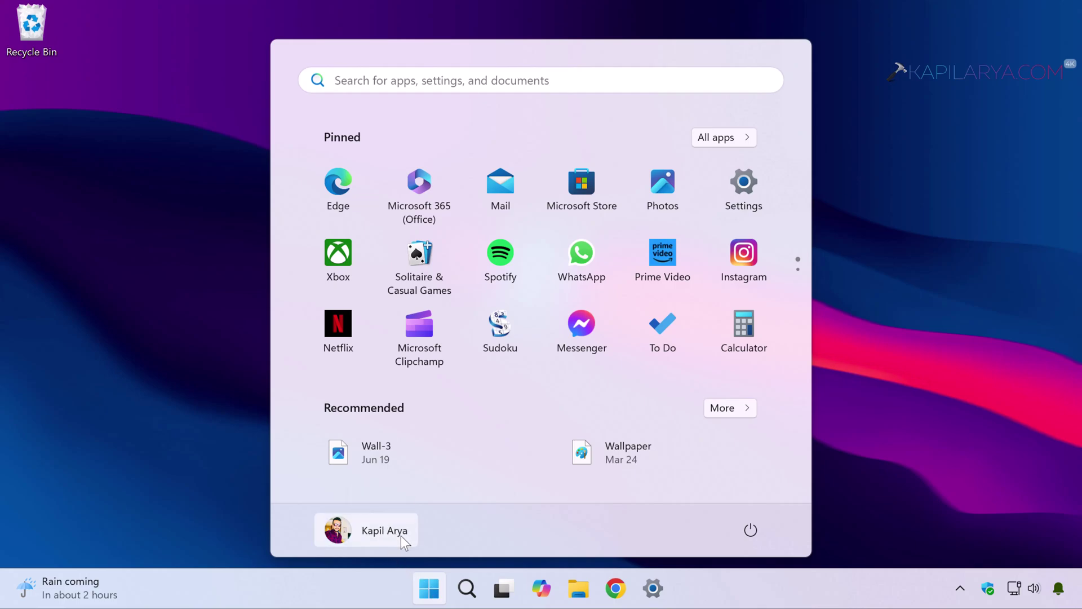
left_click(400, 535)
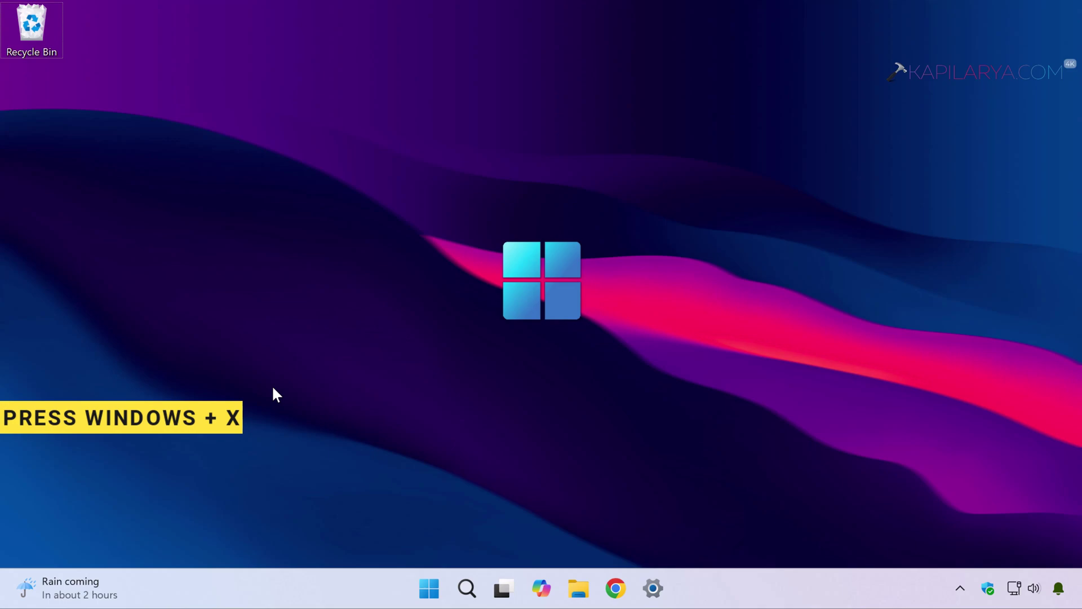
Reveal the Shut down or sign out > Sign out route in the Win+X quick-link menu.
key("super+x")
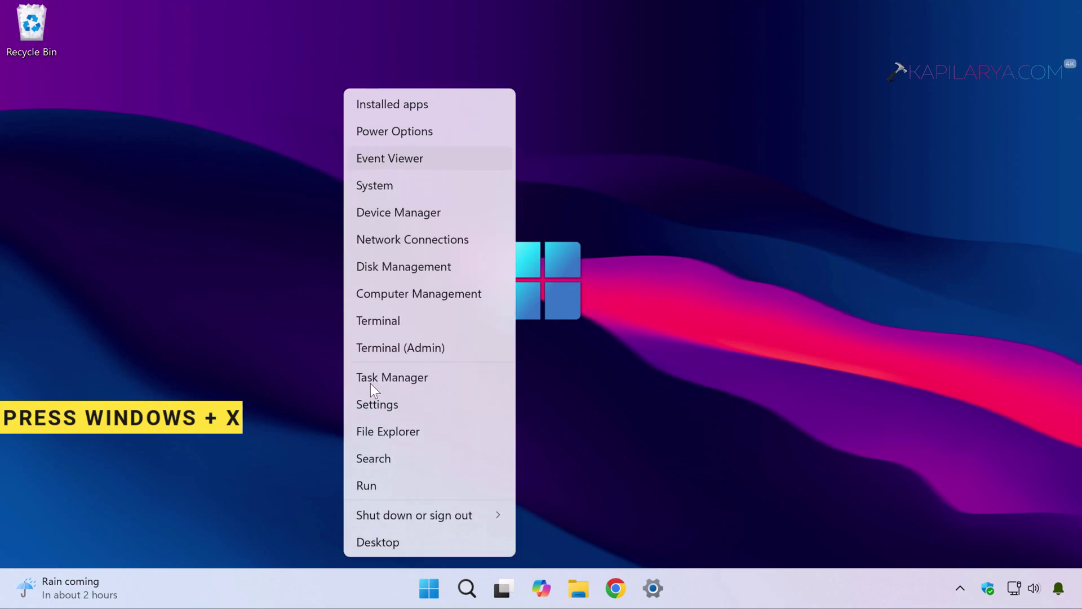
left_click(248, 485)
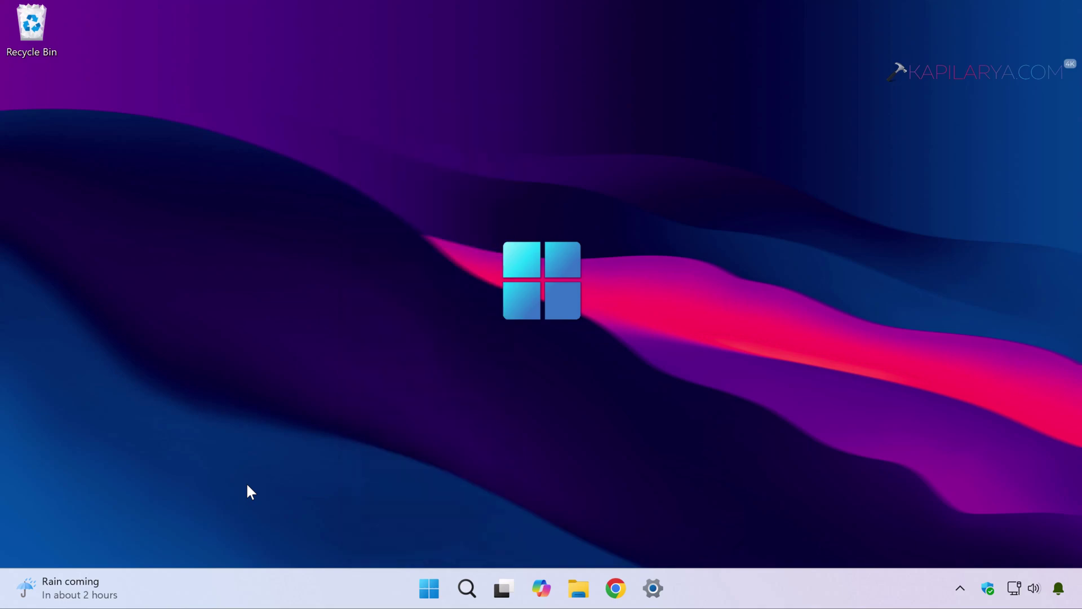
right_click(428, 589)
Set the Alt+F4 Shut Down Windows dialog action to Sign out.
key("alt+F4")
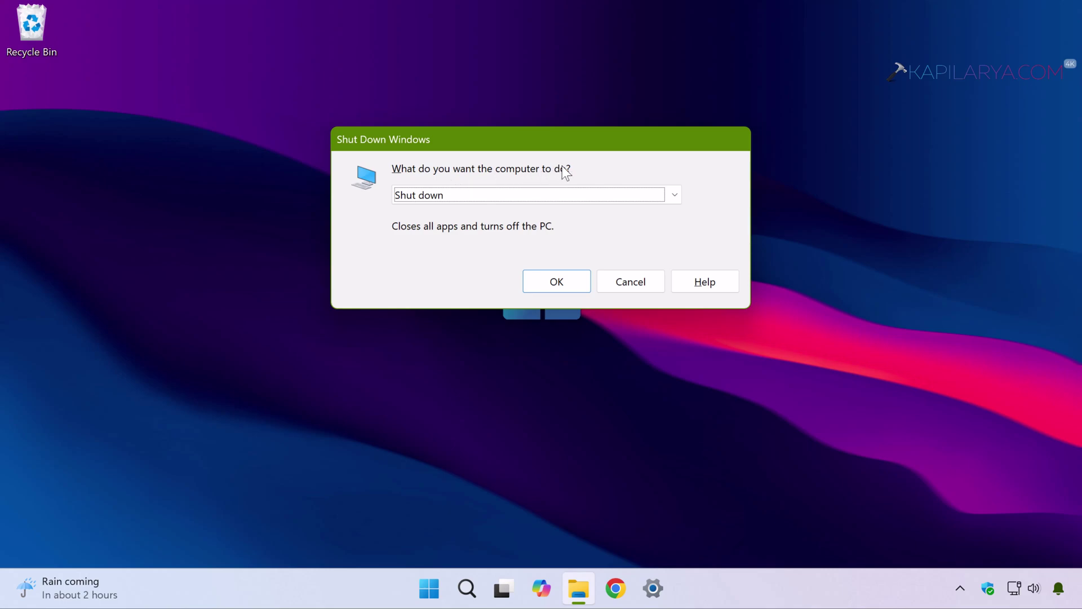
left_click(573, 196)
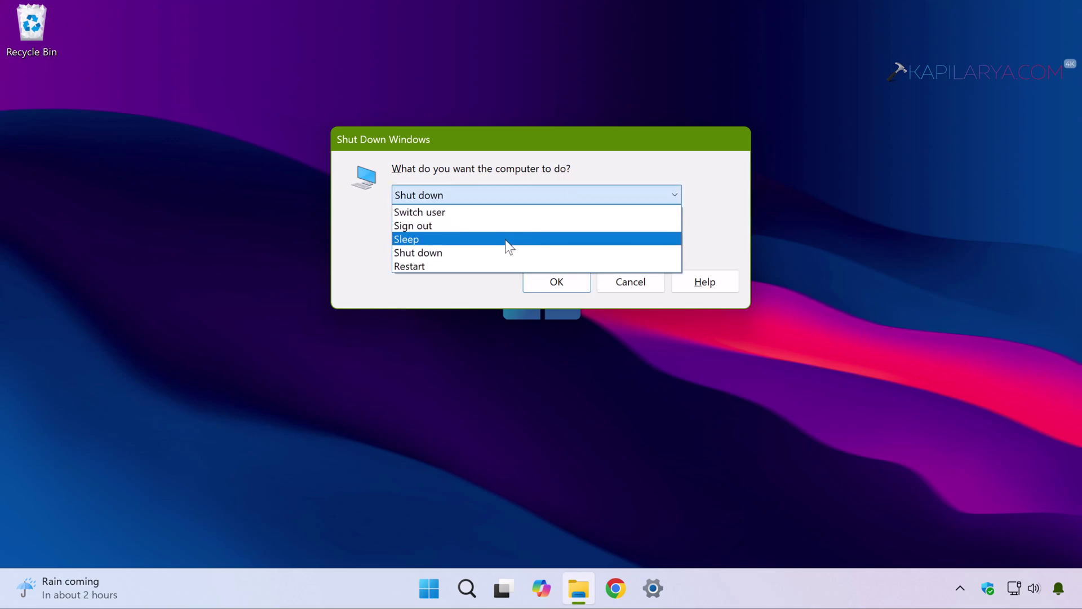
left_click(460, 228)
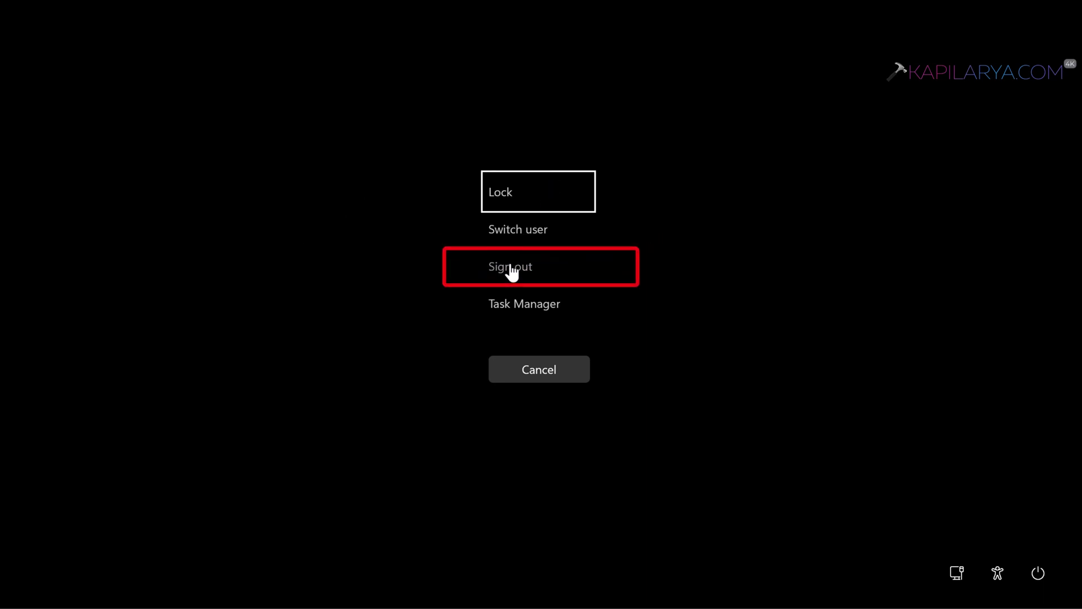
Move focus to Sign out on the Ctrl+Alt+Del security options screen.
key("Down")
key("Down")
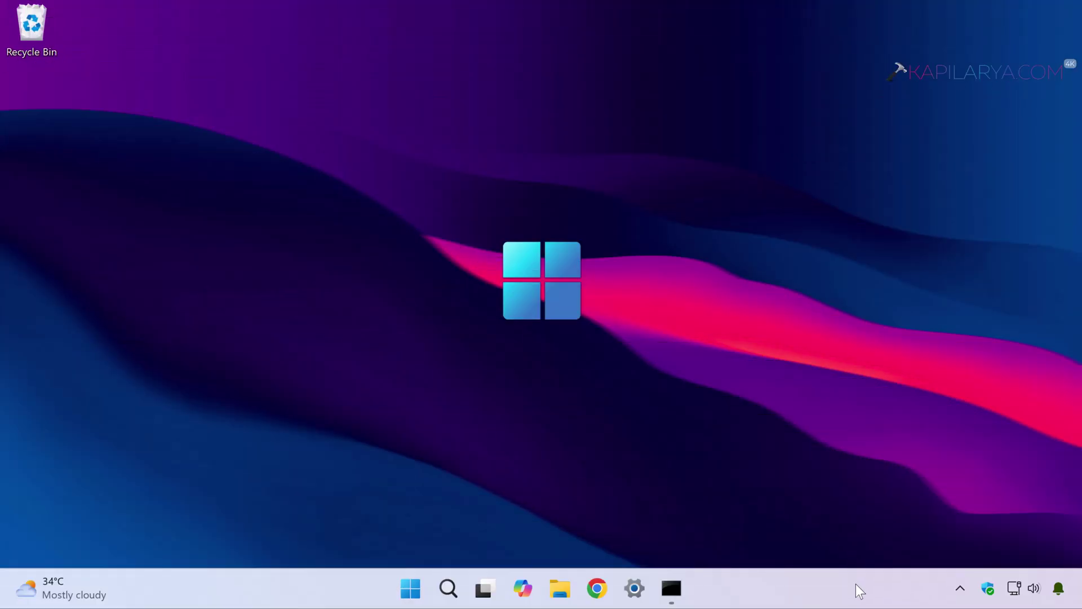
Launch Task Manager from the taskbar and show its Users page.
right_click(857, 584)
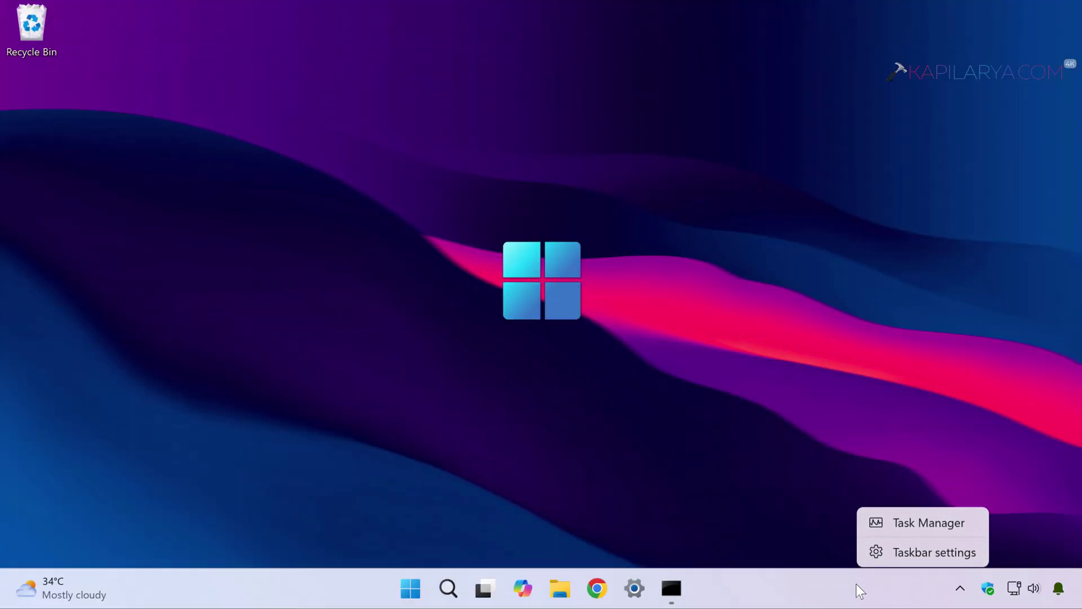
left_click(905, 523)
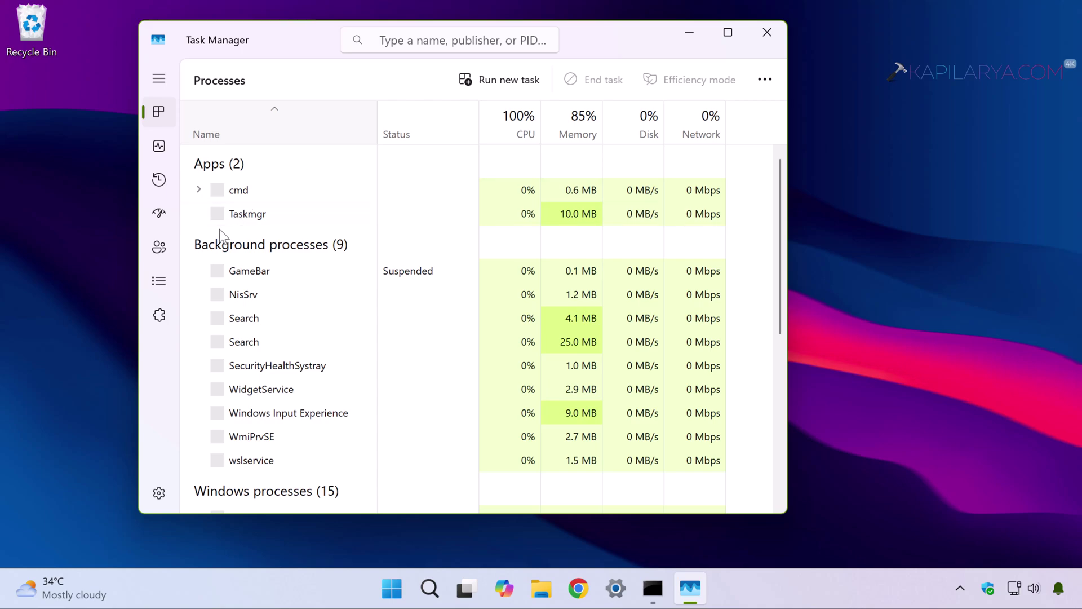
left_click(165, 249)
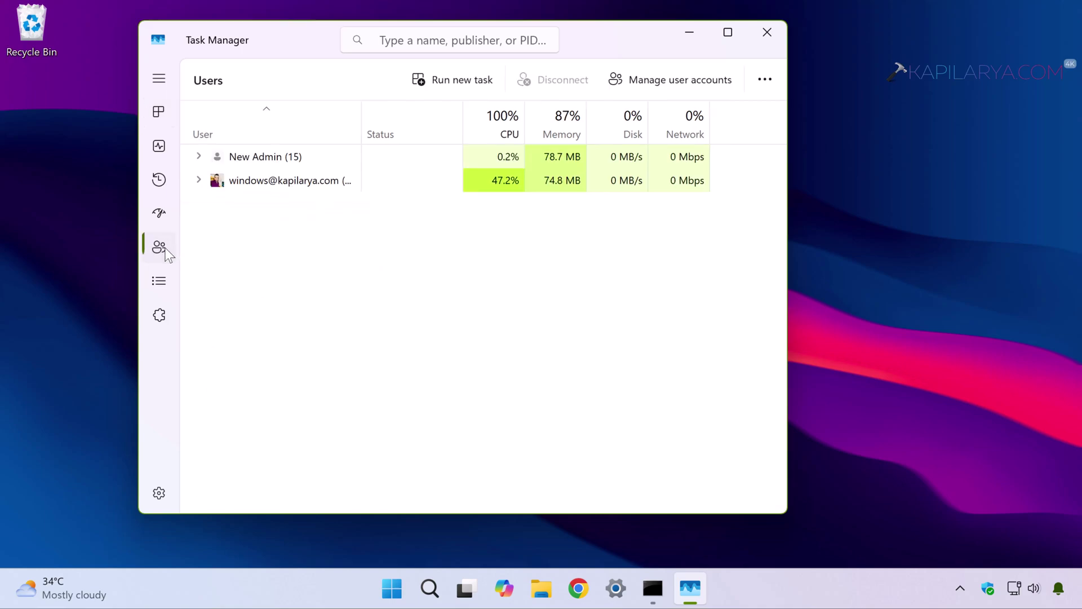
Bring up the Sign off option for a signed-in user in the Users list.
left_click(274, 186)
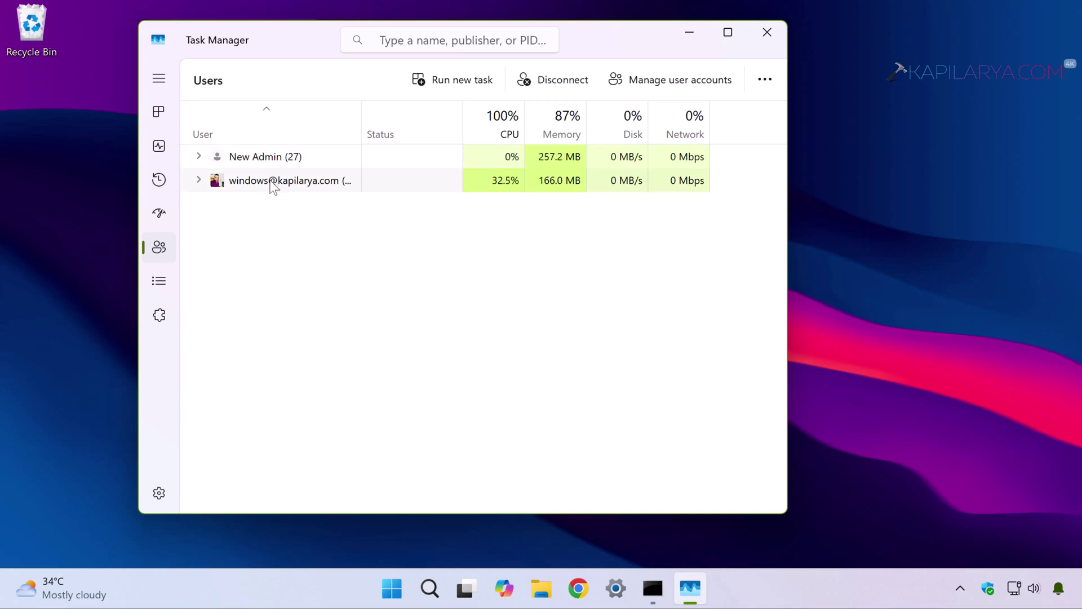
right_click(341, 186)
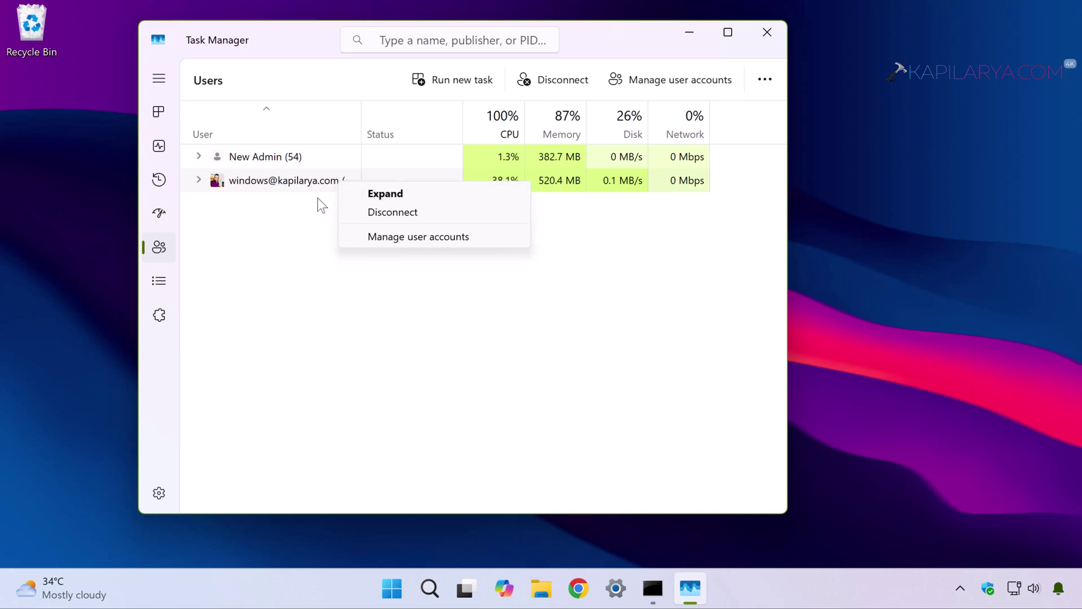
left_click(316, 198)
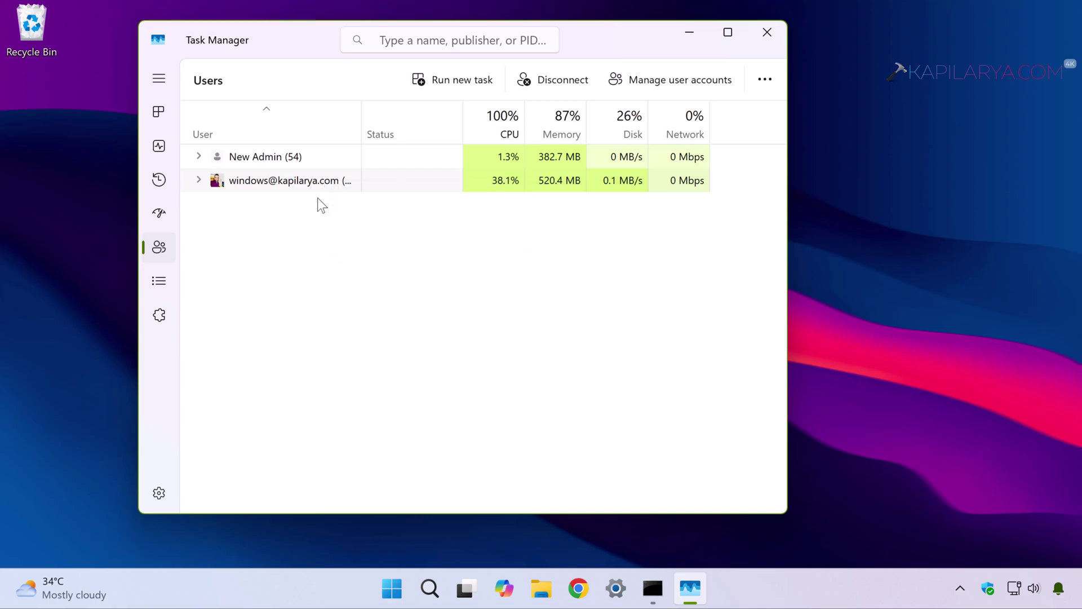
right_click(284, 157)
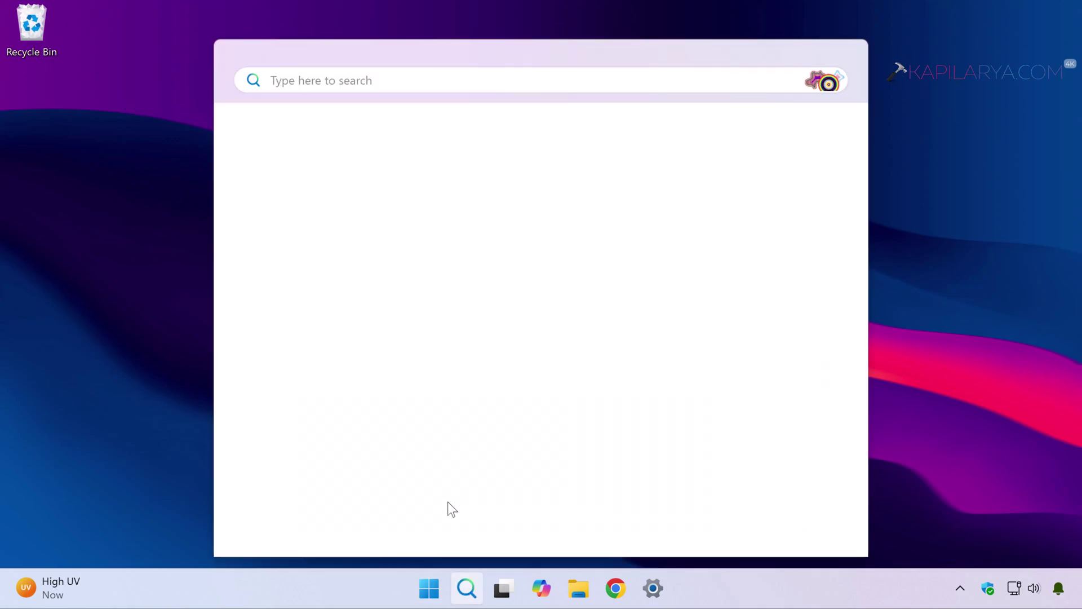
Search for Command Prompt and run it as administrator.
type("cmd")
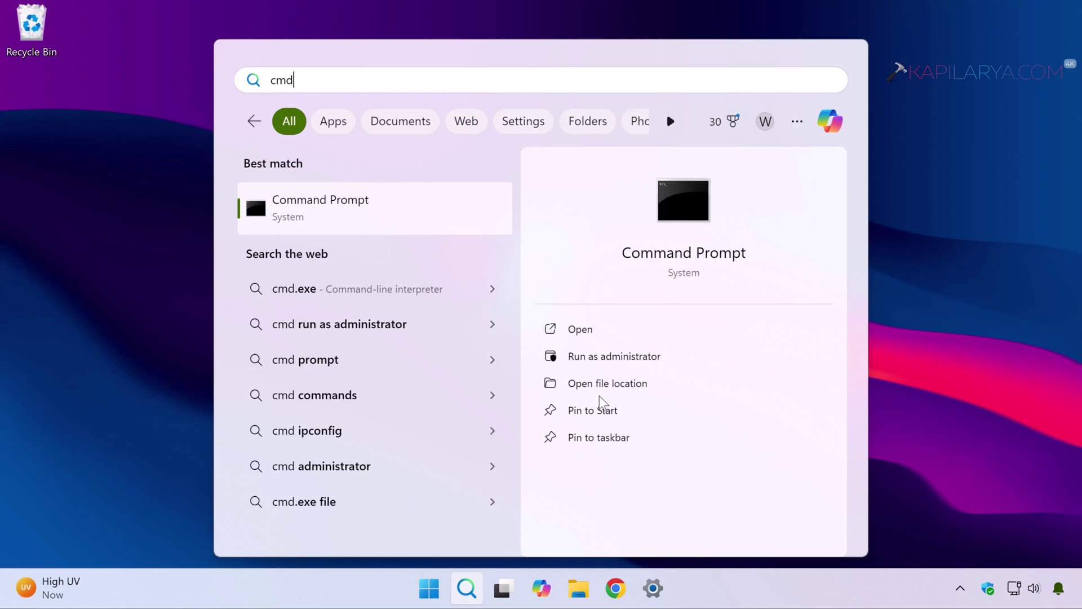
left_click(625, 364)
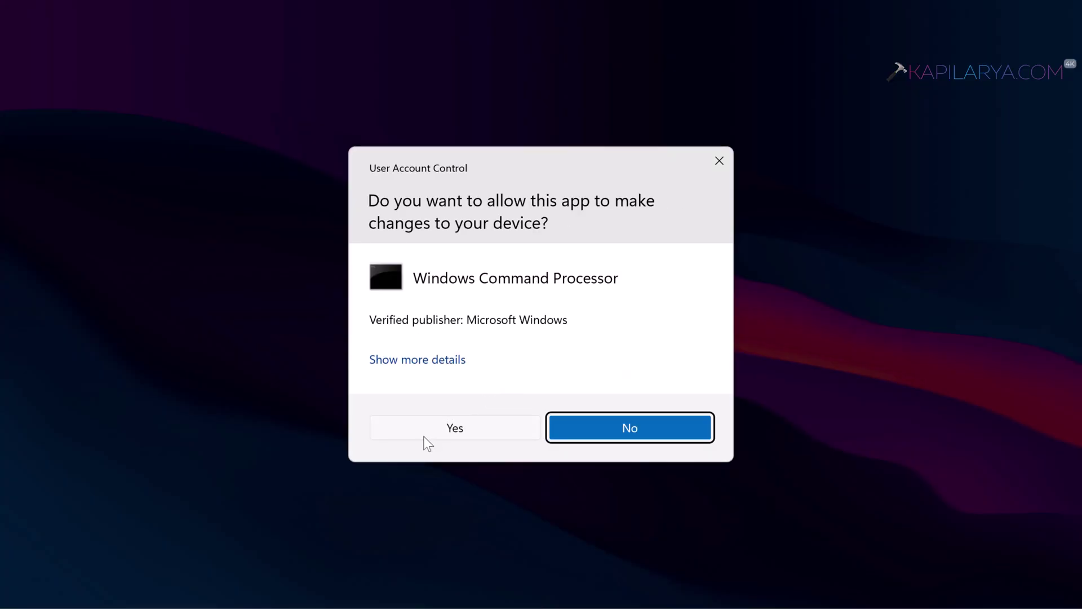
Approve the UAC prompt and run 'query session' to list the sessions.
left_click(424, 436)
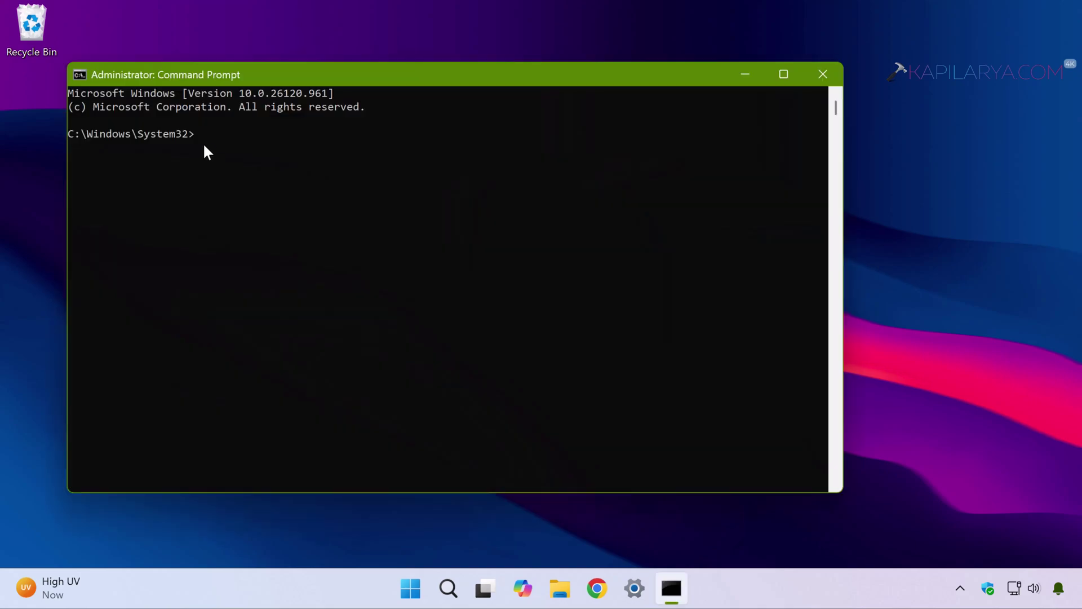
type("query session")
key("Return")
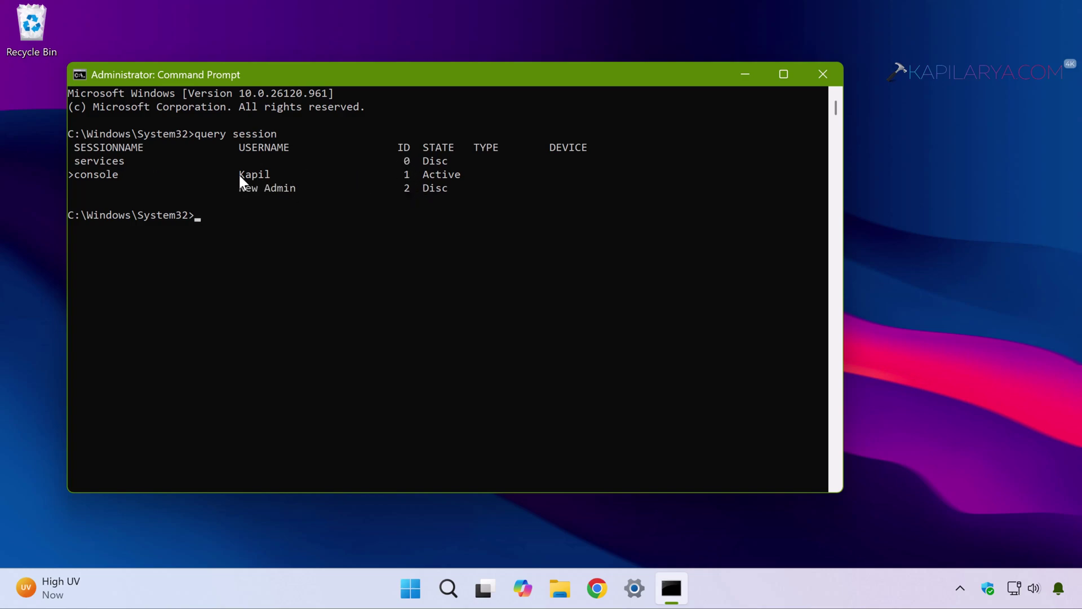
Pick out the disconnected second user (session 2) and enter 'logoff 2' at the prompt.
left_click_drag(239, 174, 268, 176)
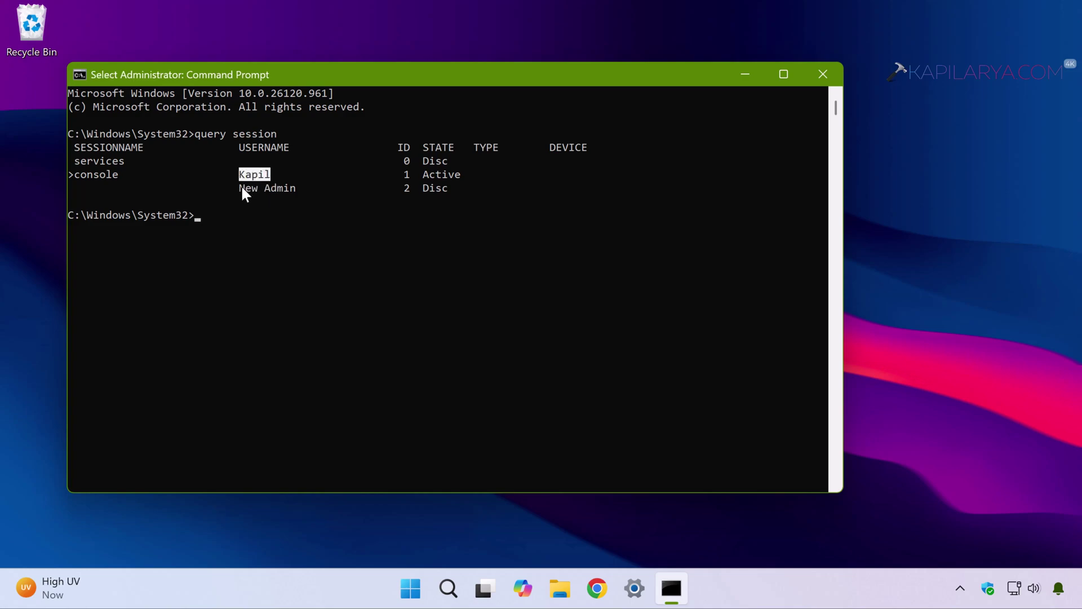
left_click_drag(241, 188, 293, 198)
right_click(211, 215)
key("BackSpace")
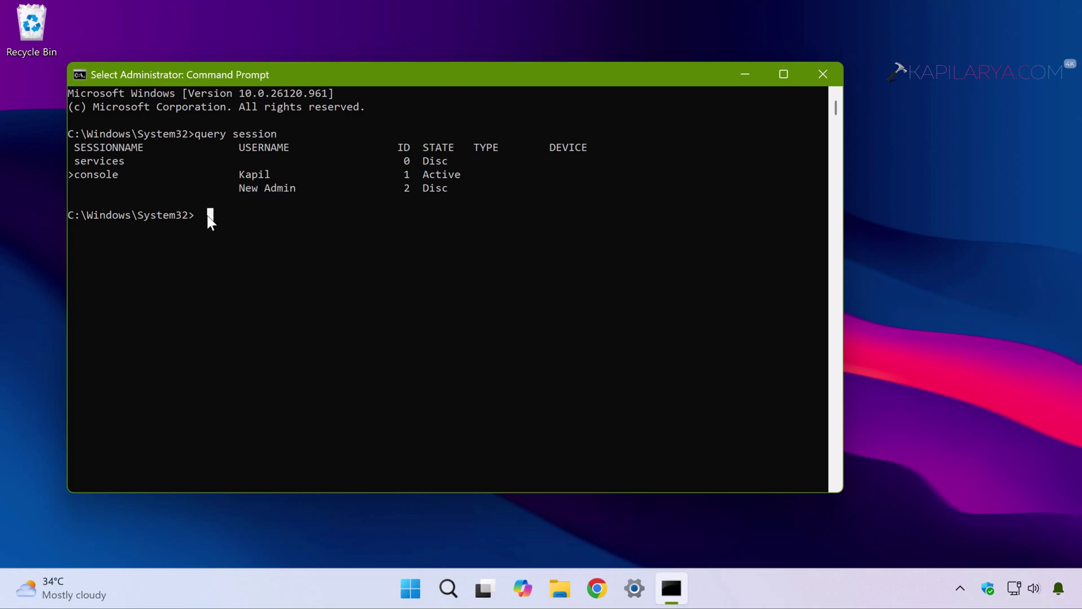
key("Escape")
type("logoff 2")
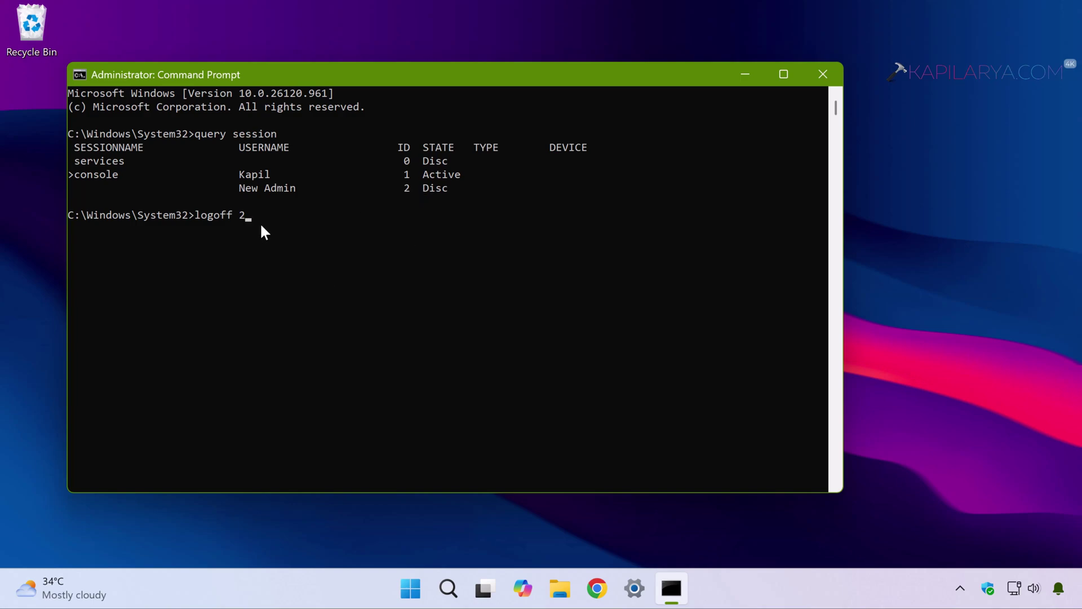
Run 'logoff 2', then rerun 'query session' to confirm only services and console sessions remain.
key("Return")
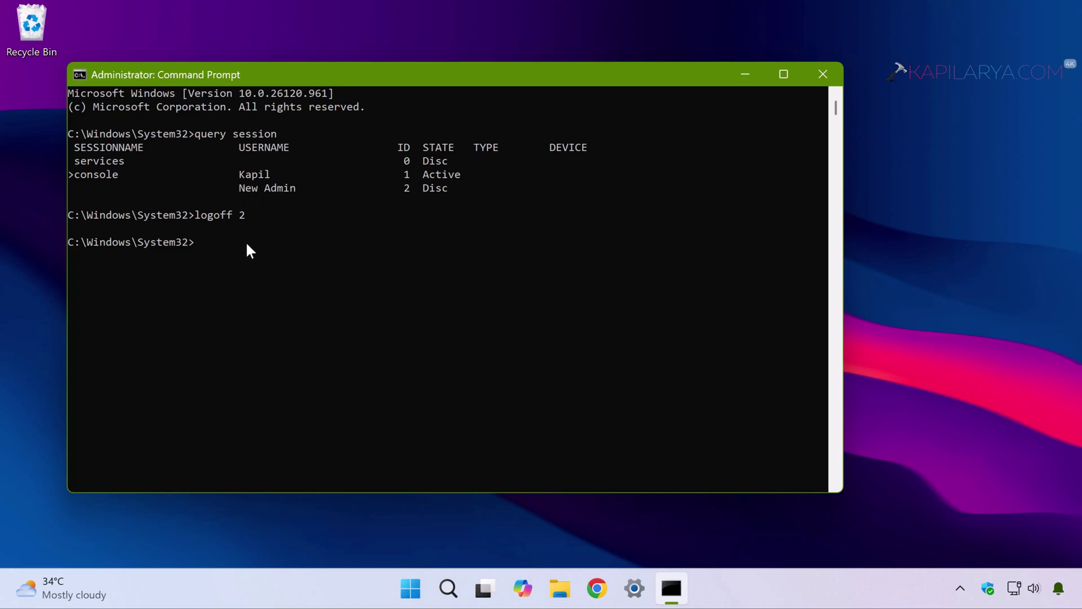
left_click(192, 135)
left_click(196, 133)
left_click_drag(196, 133, 274, 138)
key("ctrl+c")
key("ctrl+v")
key("Return")
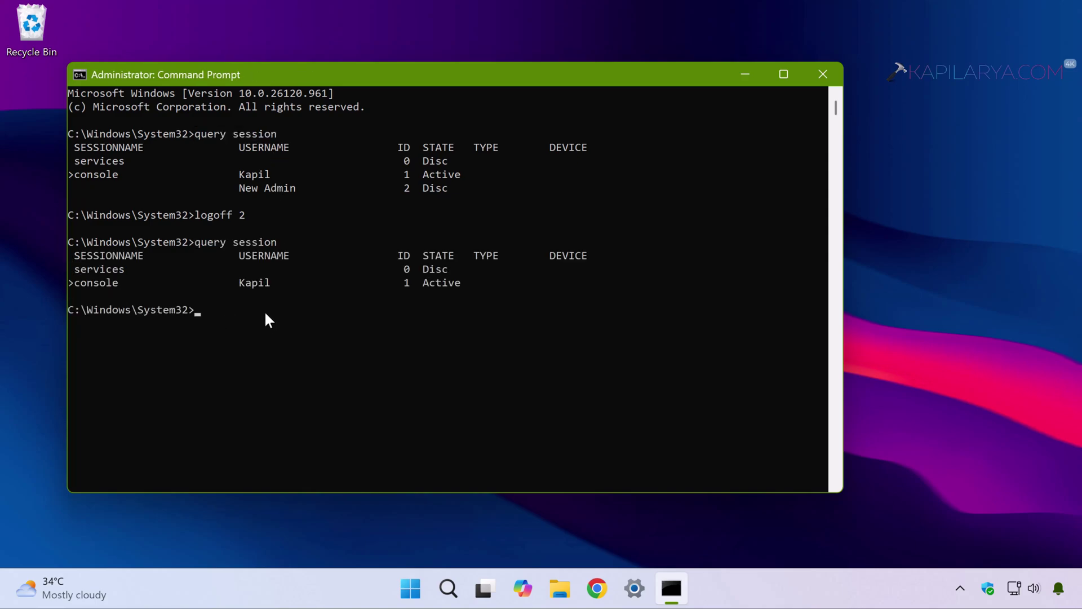